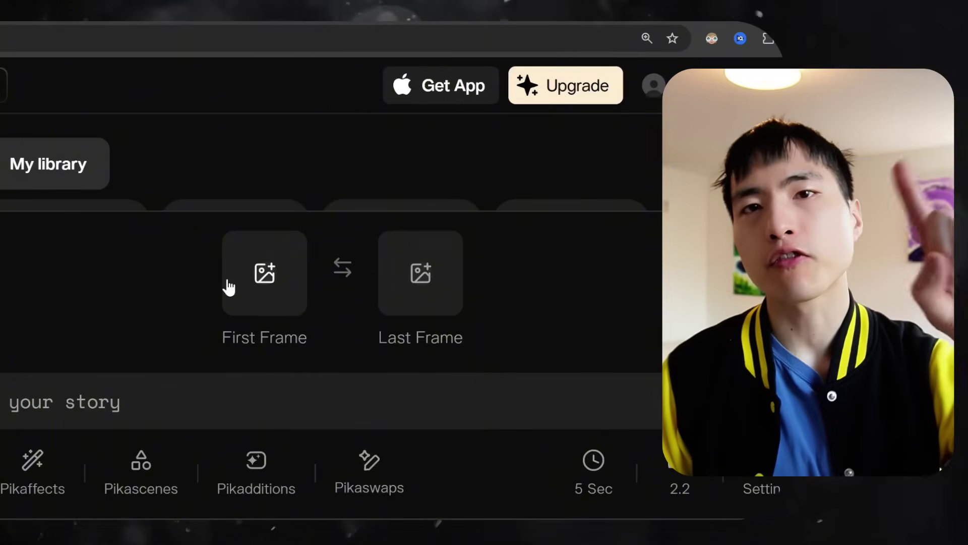
Open the Pikaframes First Frame upload slot to pick an image
click(229, 287)
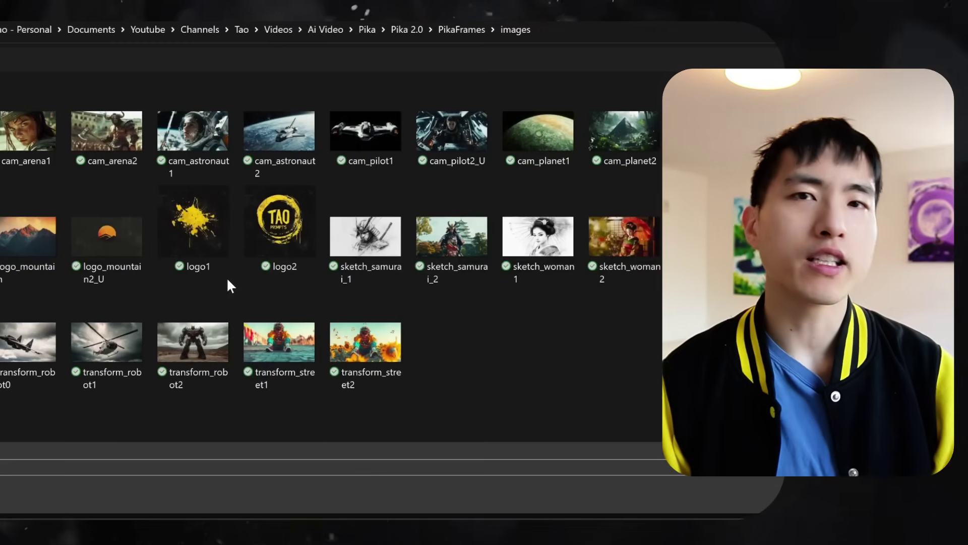
Upload transform_street1 from the PikaFrames images folder as the first frame
double_click(264, 340)
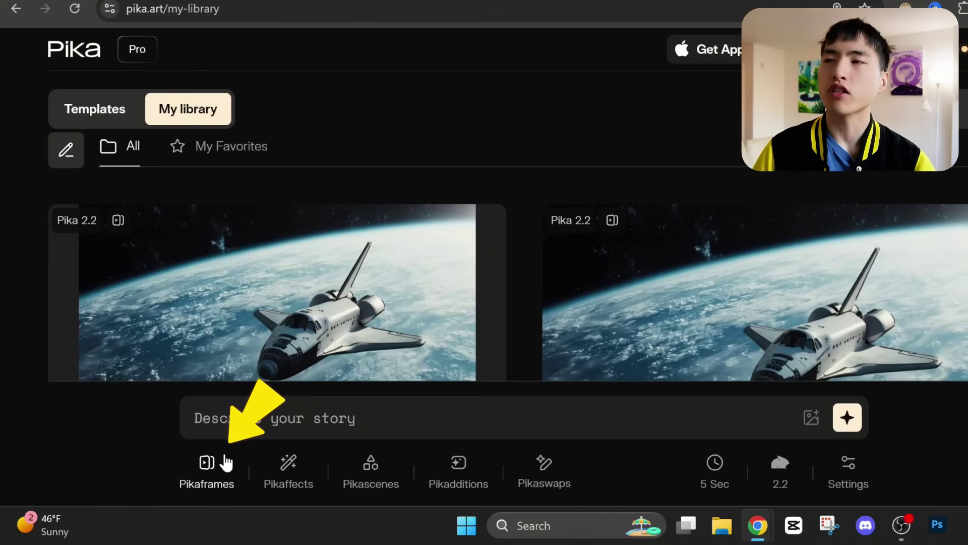
Generate a Pikaframes video from the yellow sports car (first frame) to the yellow robot (last frame)
click(225, 457)
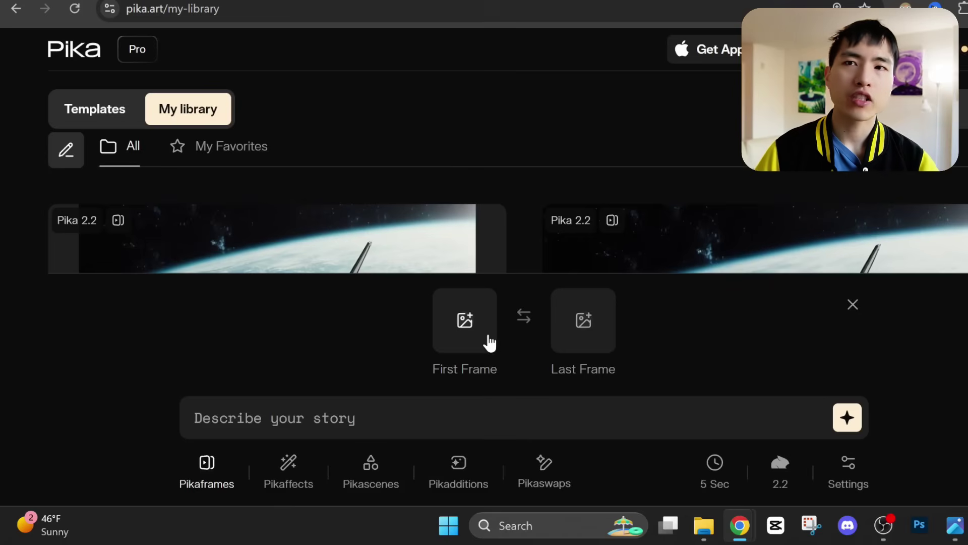
click(483, 308)
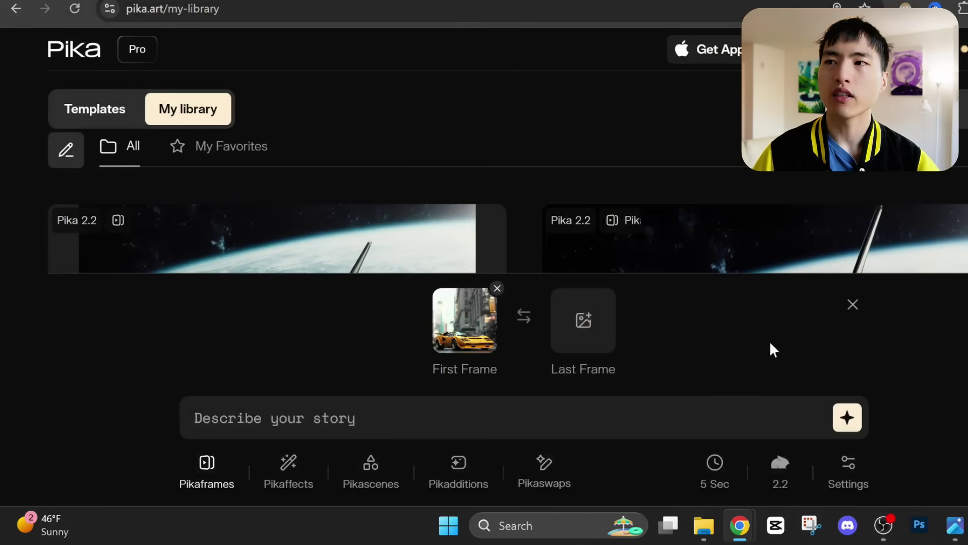
click(606, 335)
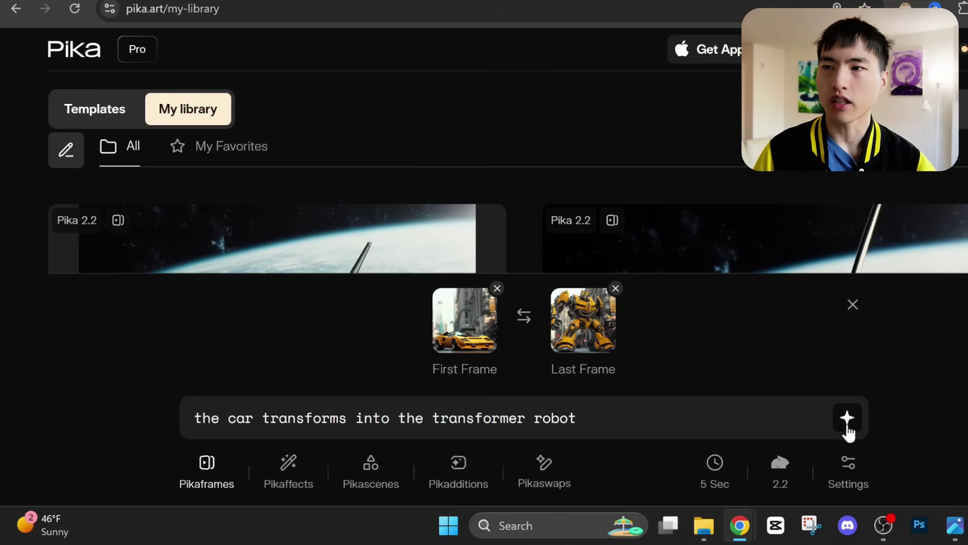
click(847, 418)
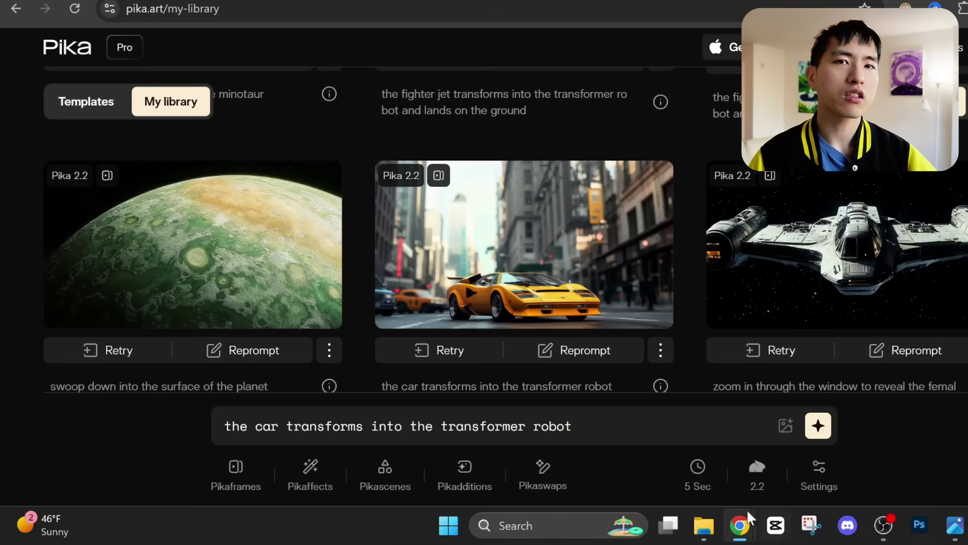
Play the new car-into-robot clip in My library to review it
mouse_move(630, 324)
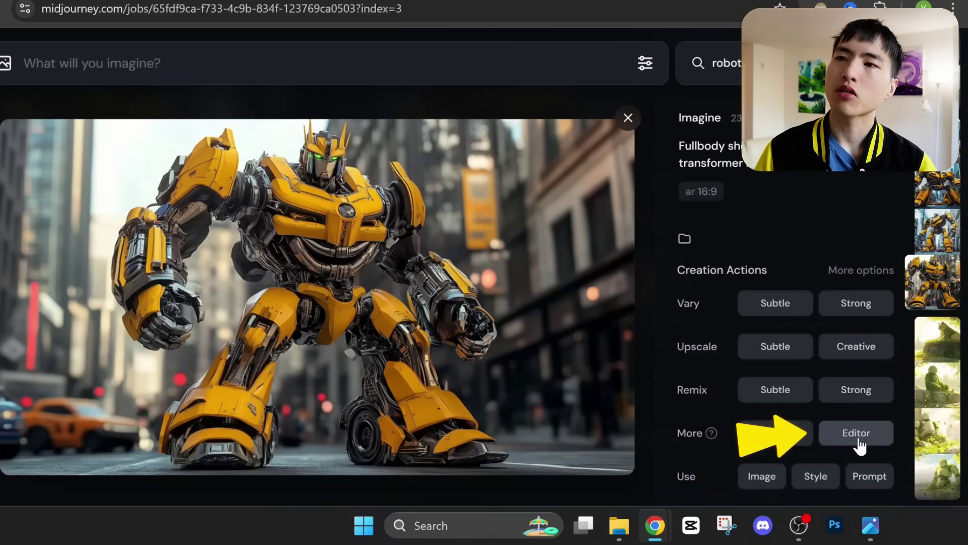
Erase the robot in Midjourney's Editor and paste in the side-profile yellow Lamborghini prompt
click(863, 449)
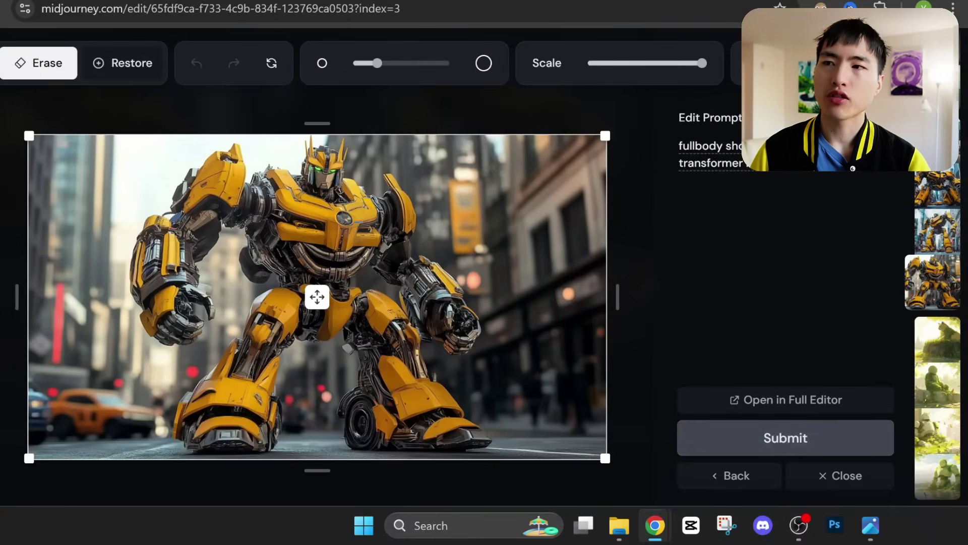
mouse_move(363, 217)
mouse_down()
mouse_move(244, 251)
mouse_move(339, 209)
mouse_move(322, 308)
mouse_move(313, 282)
mouse_move(227, 370)
mouse_move(204, 417)
mouse_move(270, 279)
mouse_move(227, 358)
mouse_move(191, 388)
mouse_move(203, 424)
mouse_move(266, 432)
mouse_move(194, 433)
mouse_move(269, 326)
mouse_up()
mouse_move(275, 373)
mouse_down()
mouse_move(332, 363)
mouse_move(240, 218)
mouse_move(454, 312)
mouse_up()
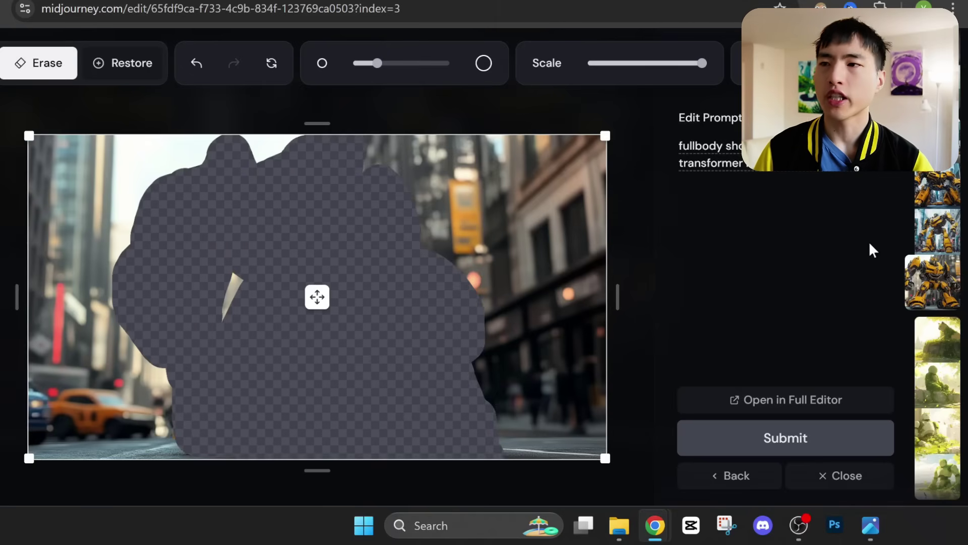
triple_click(679, 146)
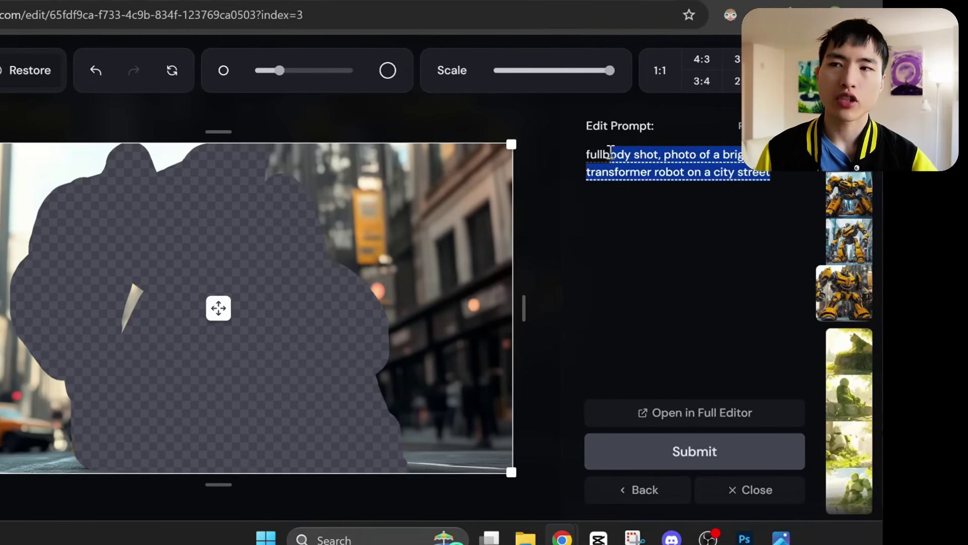
text(side profile photo of a yellow lamborghini on a city street)
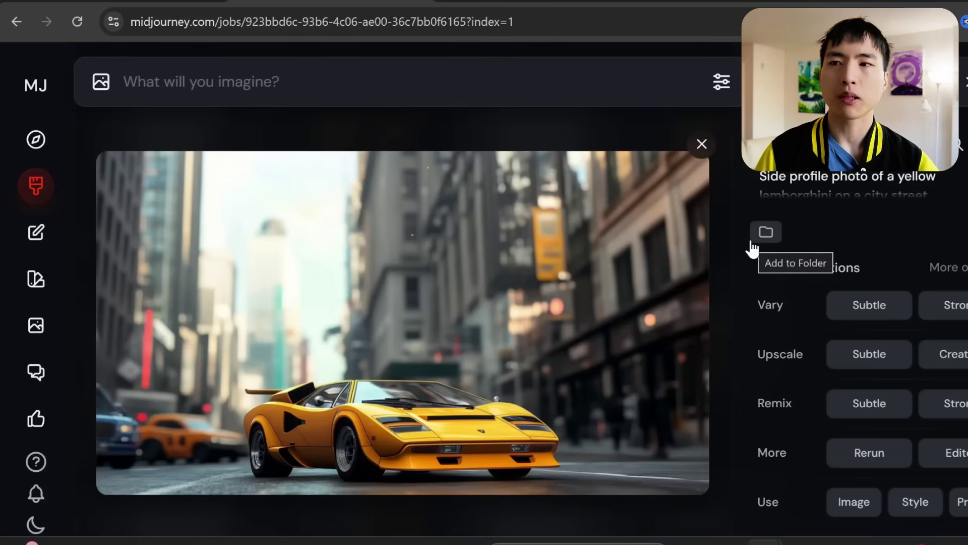
Expand the yellow Lamborghini image's full prompt text
click(839, 216)
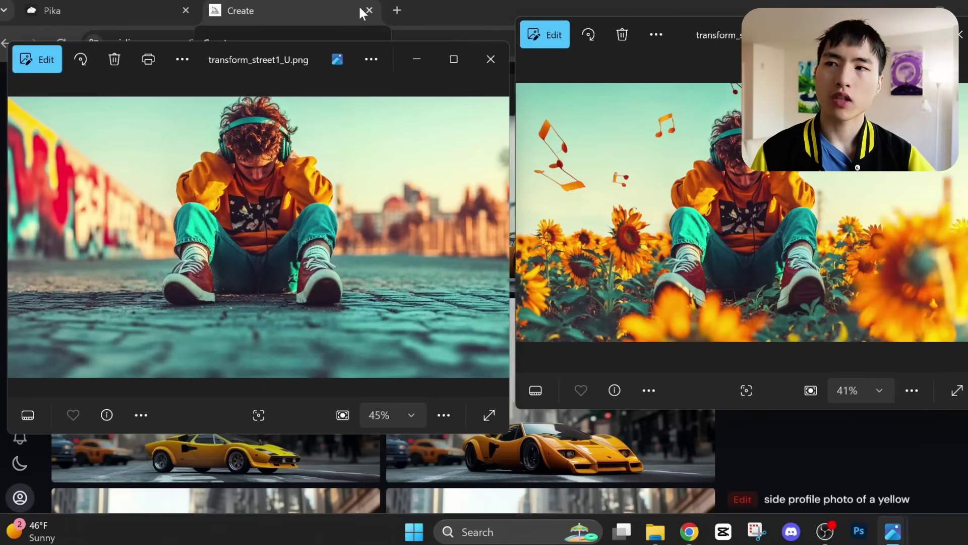
Move the sunflower and street image windows lower to compare them side by side
drag(676, 33, 670, 111)
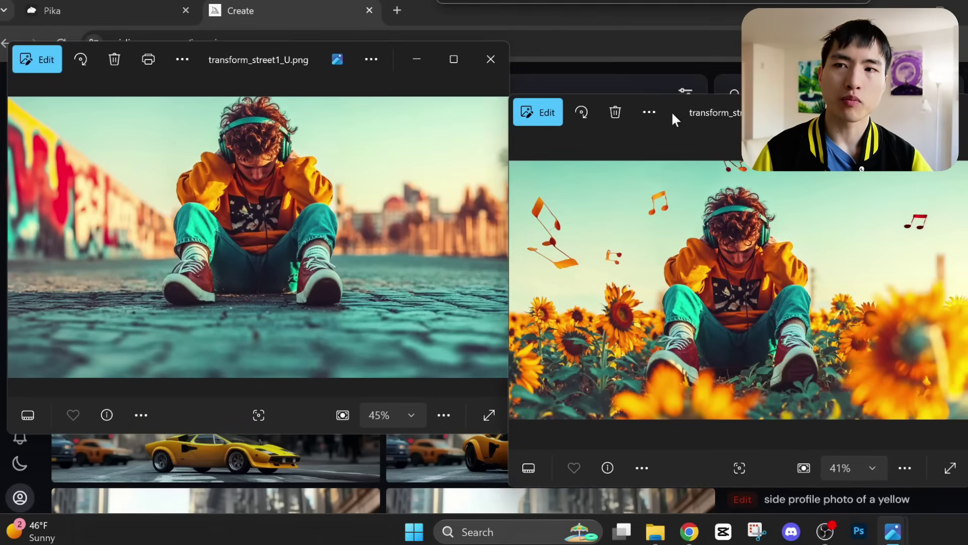
drag(285, 61, 282, 102)
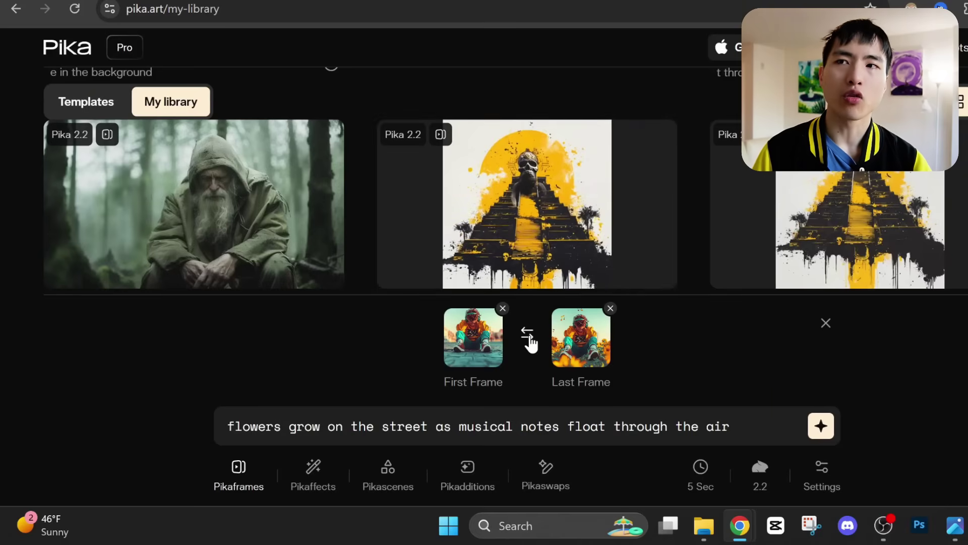
Swap the first and last frames and change the prompt to 'flowers wither away onto the street'
click(527, 335)
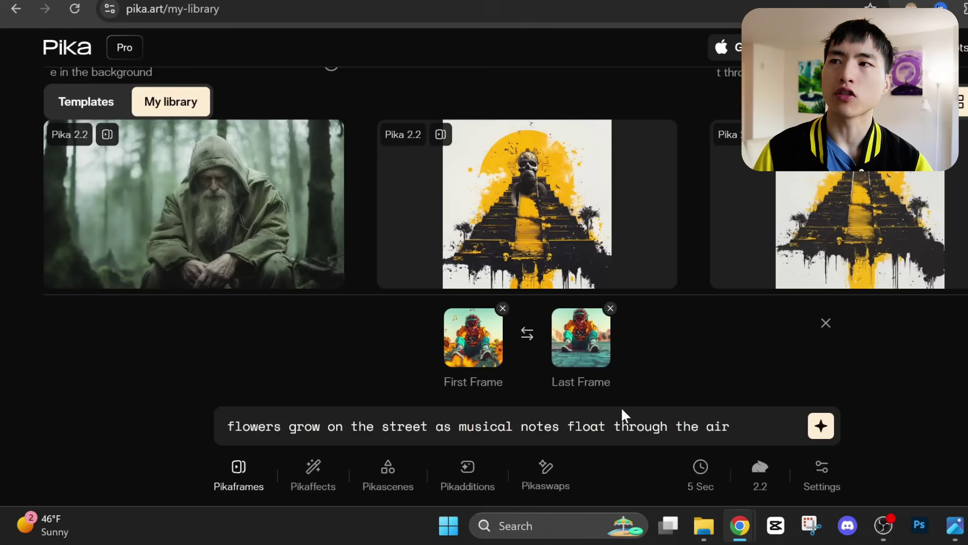
drag(754, 428, 143, 436)
text(flowers wither away onto the street)
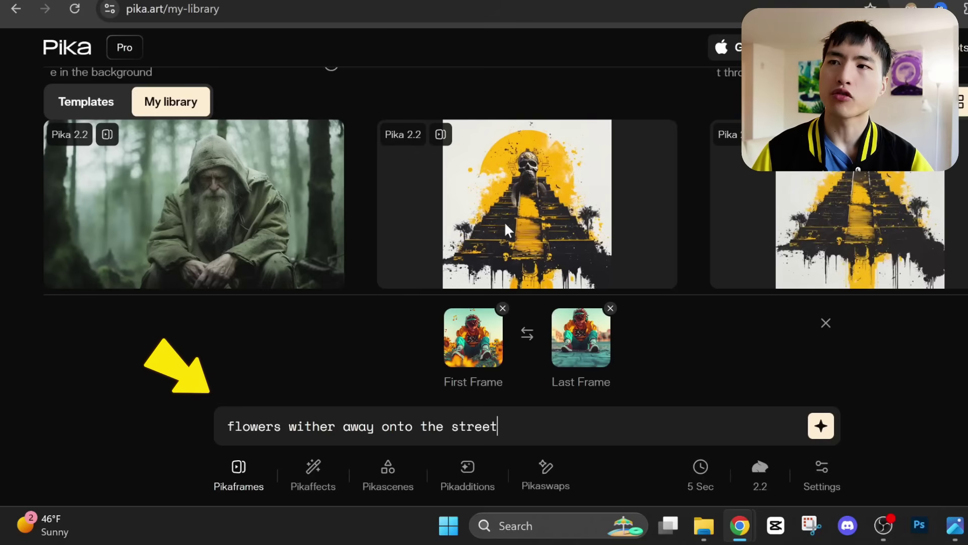
Set the video length to 6 seconds
click(716, 486)
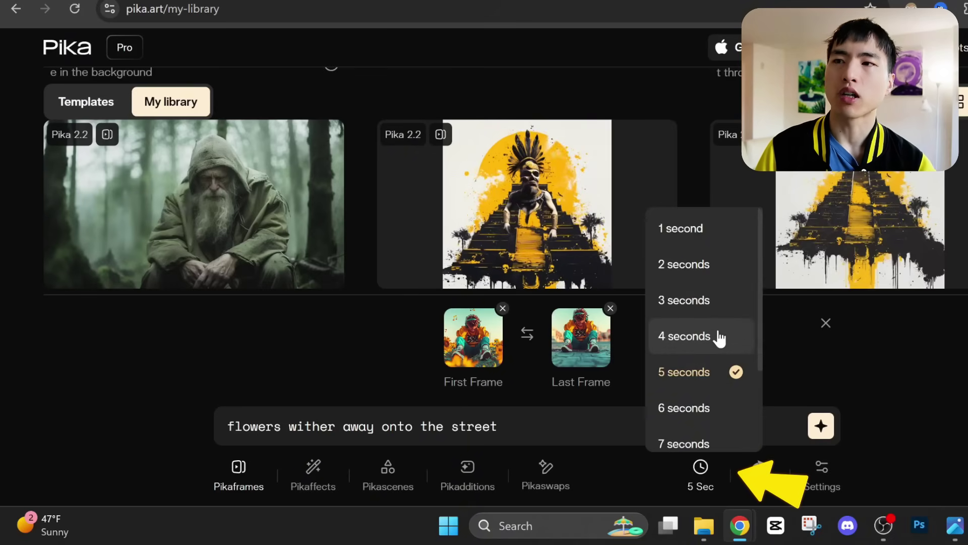
scroll(720, 339, up, 2)
scroll(723, 343, down, 2)
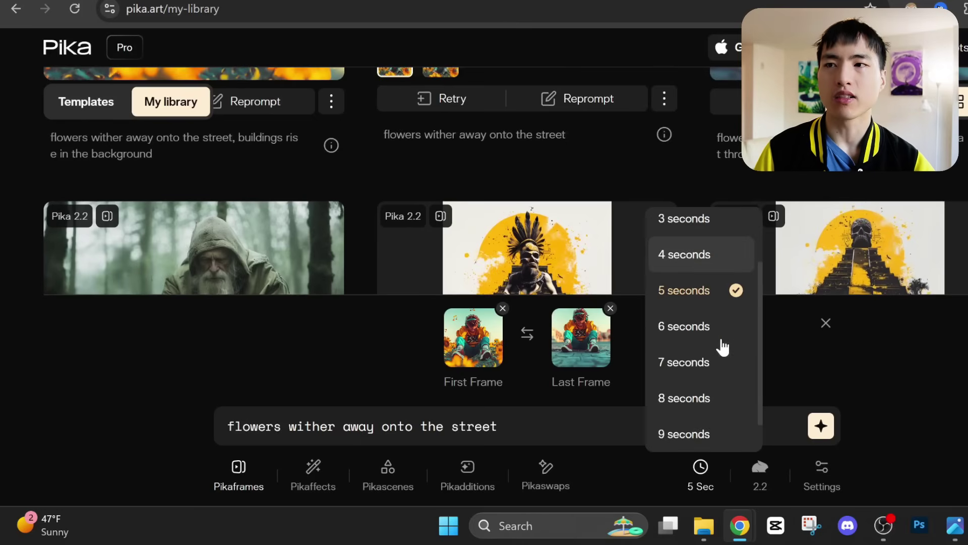
scroll(723, 347, down, 1)
scroll(724, 353, up, 3)
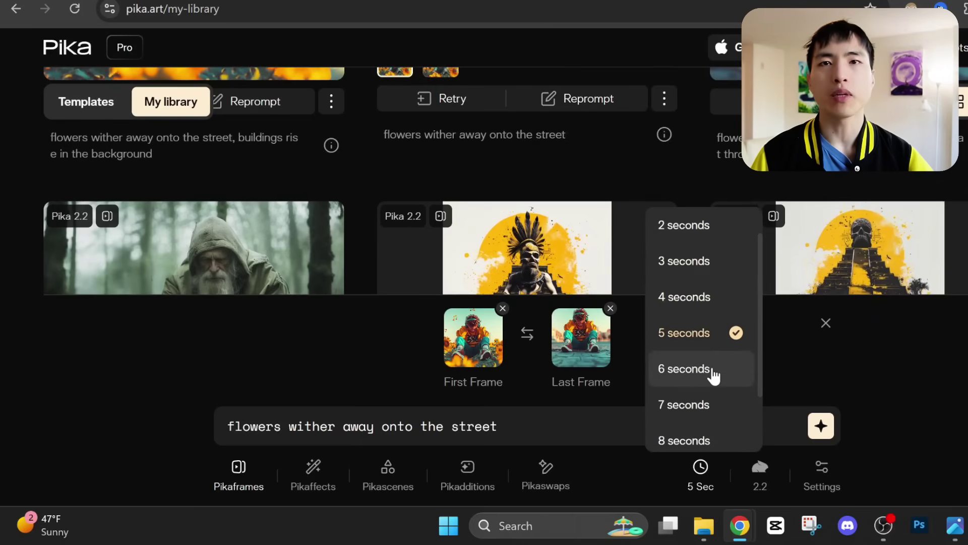
click(713, 374)
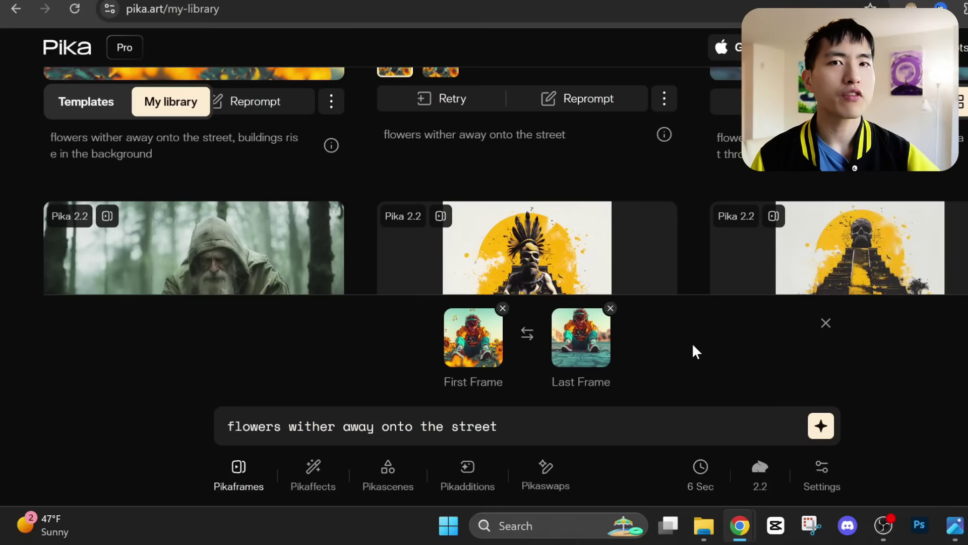
scroll(701, 298, down, 2)
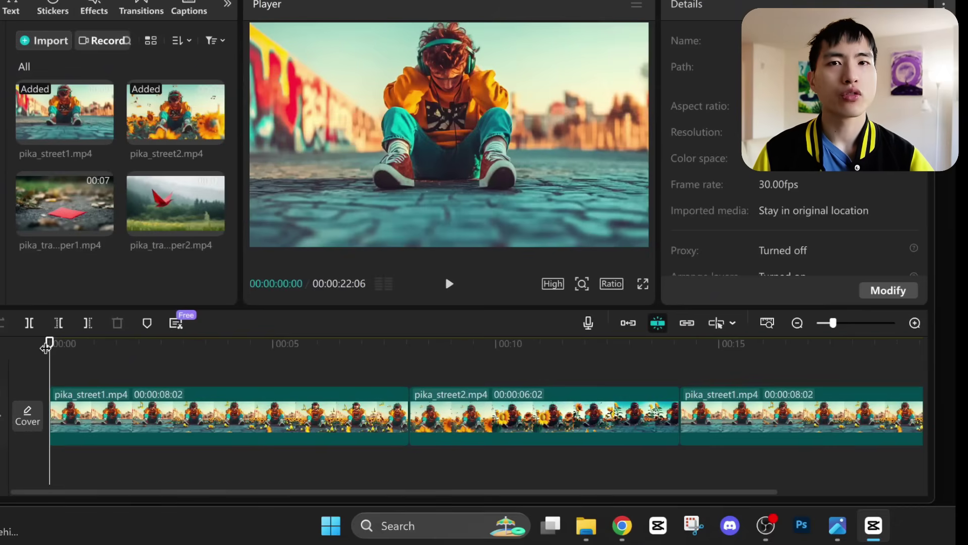
Scrub to 00:00:01:23 and select the pika_street1, pika_street2 and final pika_street1 clips in turn
drag(46, 346, 129, 344)
click(270, 429)
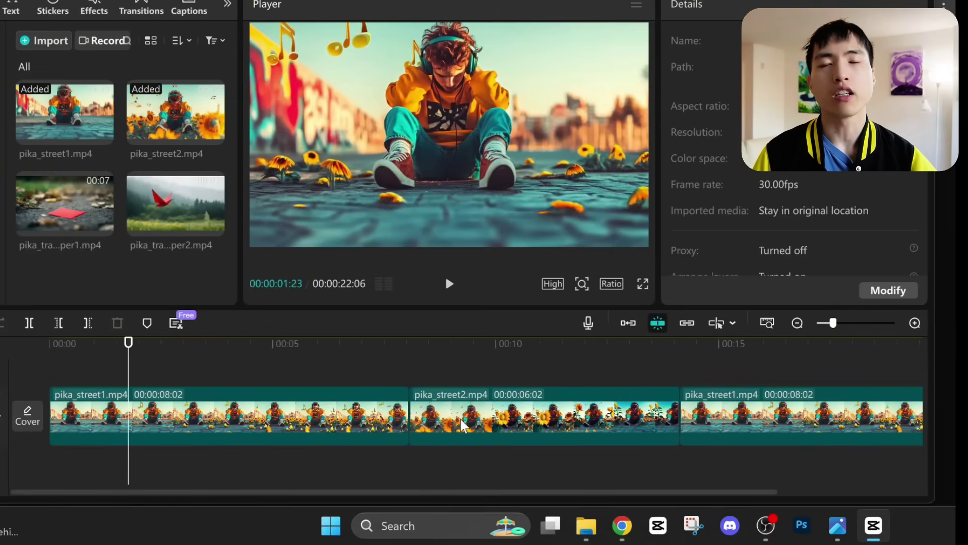
click(469, 428)
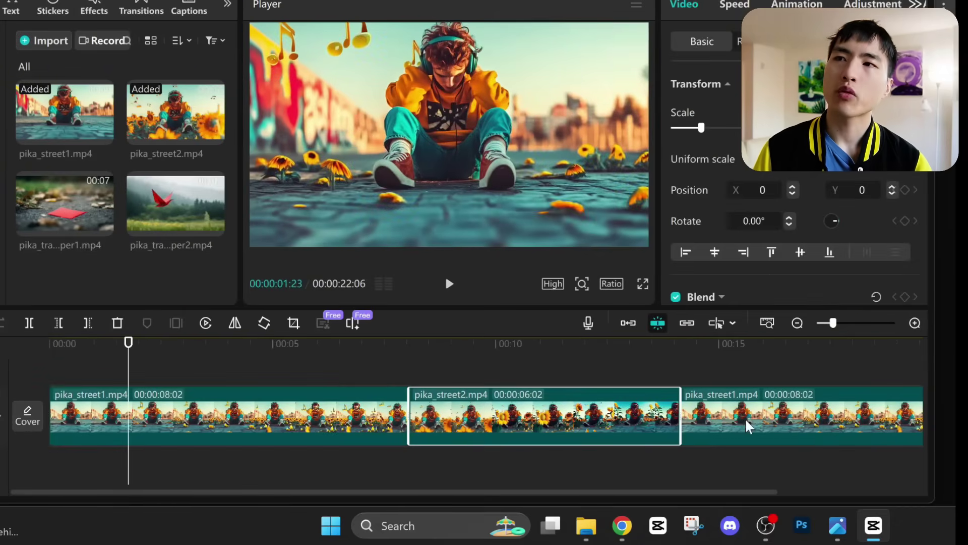
click(766, 422)
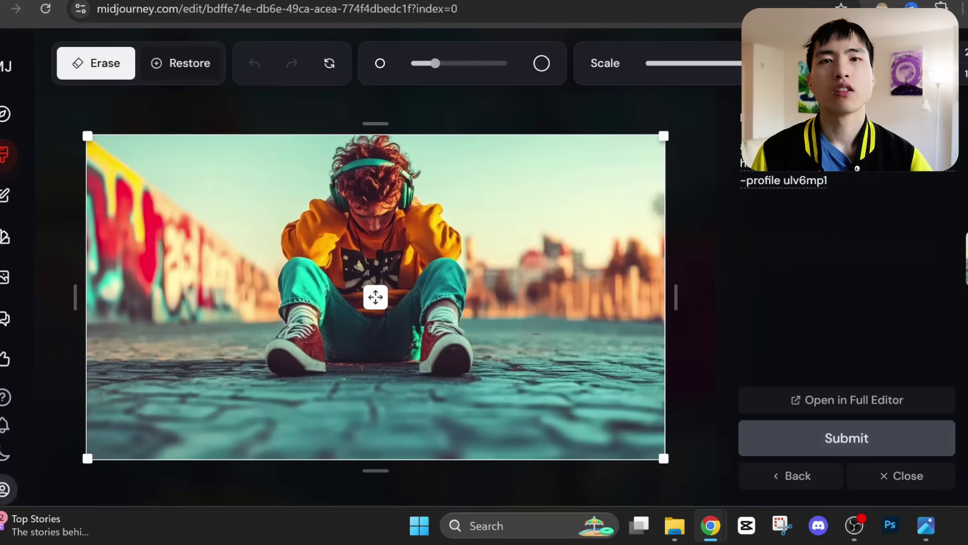
Erase the pavement right of the boy plus the street's left side and bottom
mouse_move(539, 322)
mouse_down()
mouse_move(533, 363)
mouse_move(581, 307)
mouse_move(568, 356)
mouse_up()
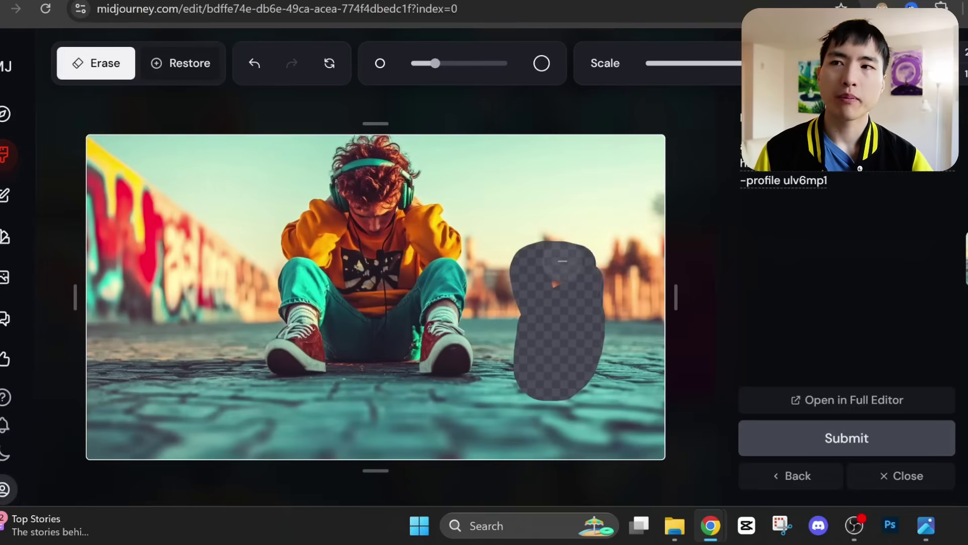
mouse_move(580, 316)
mouse_down()
mouse_move(564, 406)
mouse_move(369, 421)
mouse_move(128, 414)
mouse_move(125, 350)
mouse_move(108, 412)
mouse_move(130, 436)
mouse_move(245, 437)
mouse_move(180, 450)
mouse_move(70, 410)
mouse_move(224, 399)
mouse_up()
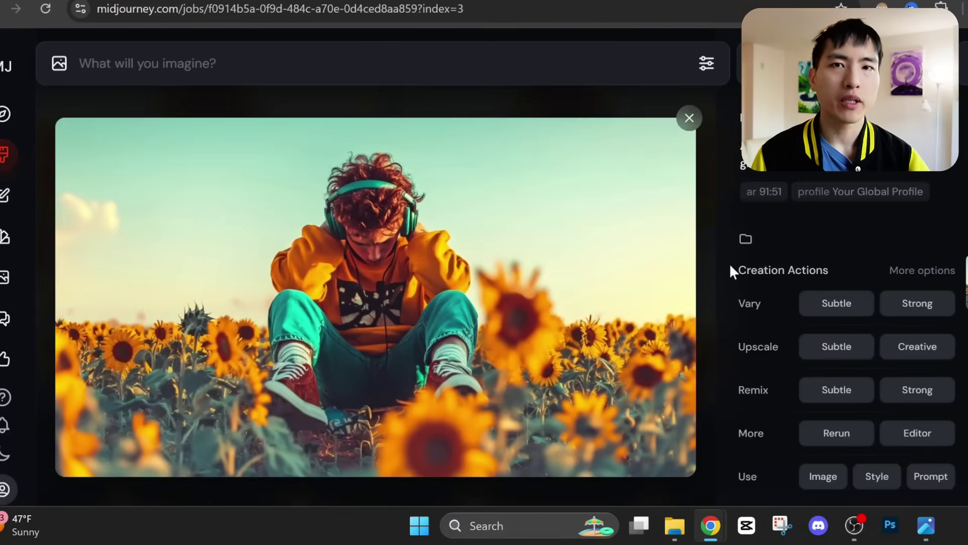
Open the second sunflower-field variation of the boy, framed by blurred foreground sunflowers
click(689, 119)
click(640, 143)
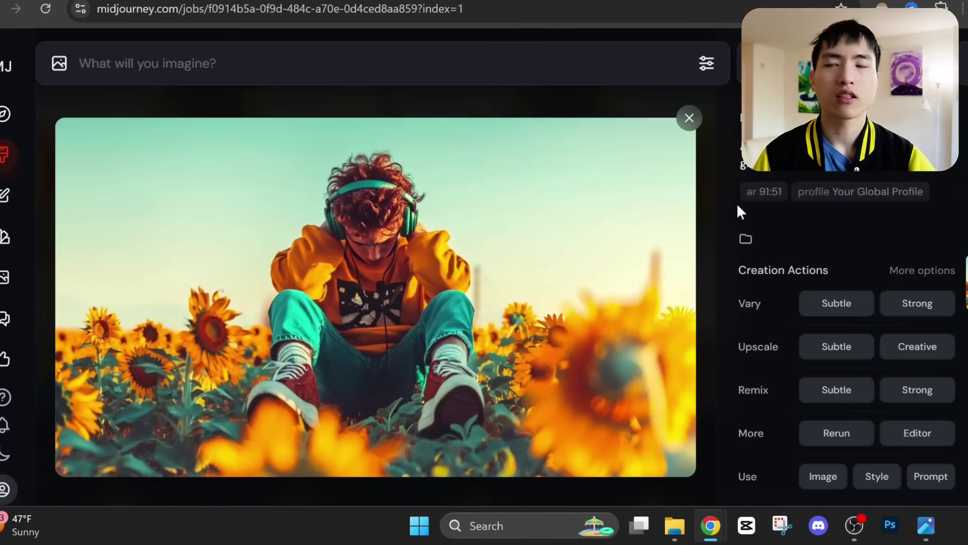